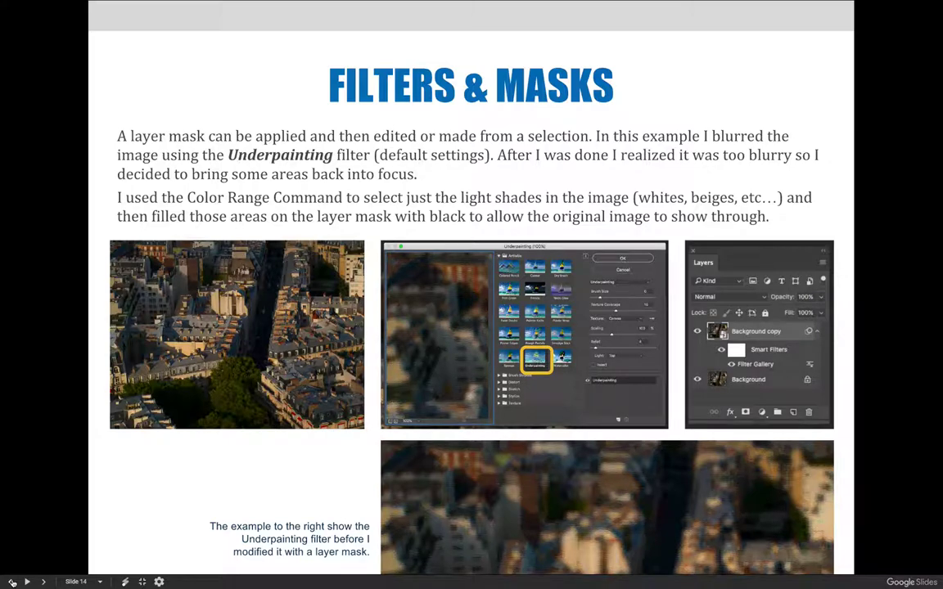
Step: Advance past the Color Range slide to slide 16, the final Underpainting result comparison
key("Right")
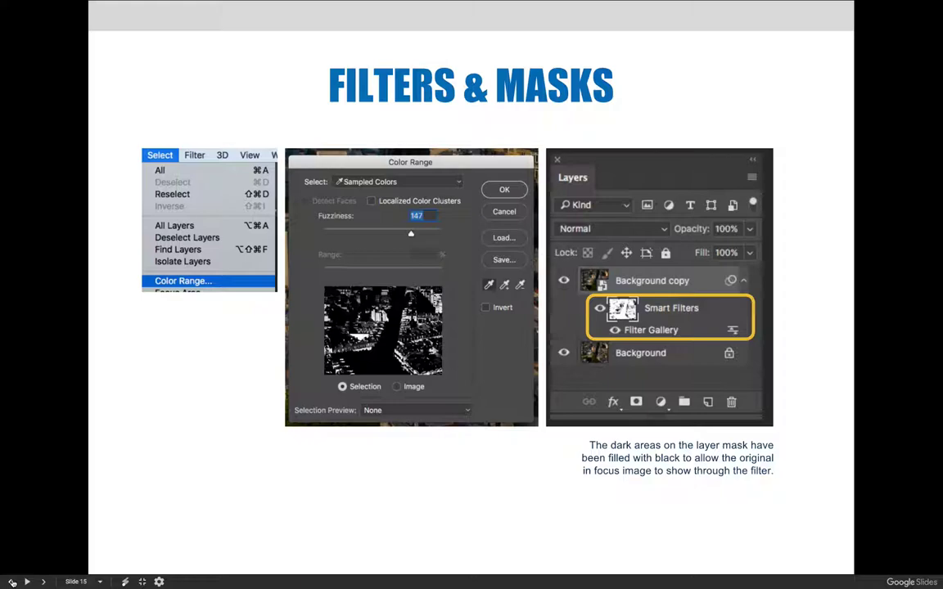
key("Right")
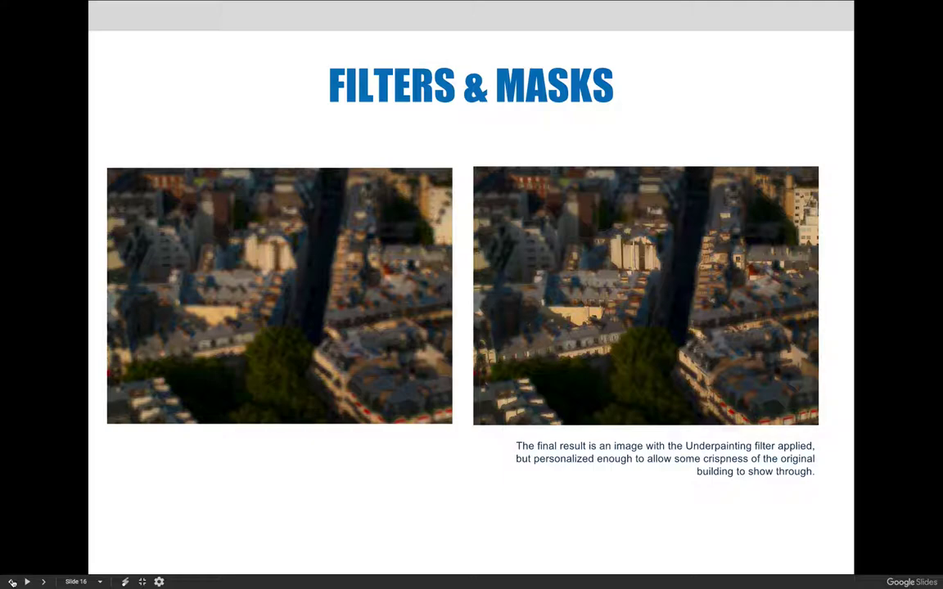
Step: Leave the slideshow and delete the Background copy 2 layer in Photoshop
key("Escape")
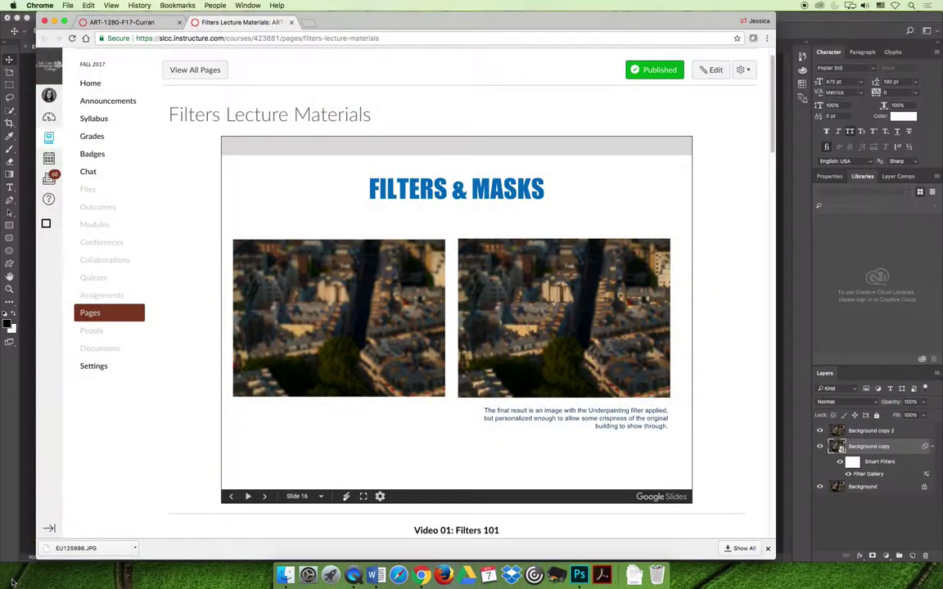
left_click(581, 576)
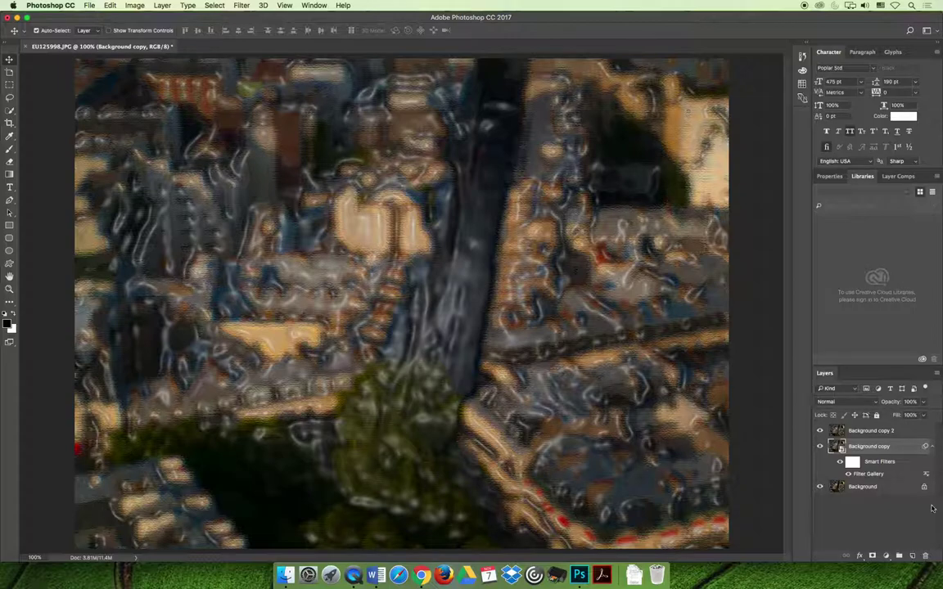
left_click(866, 431)
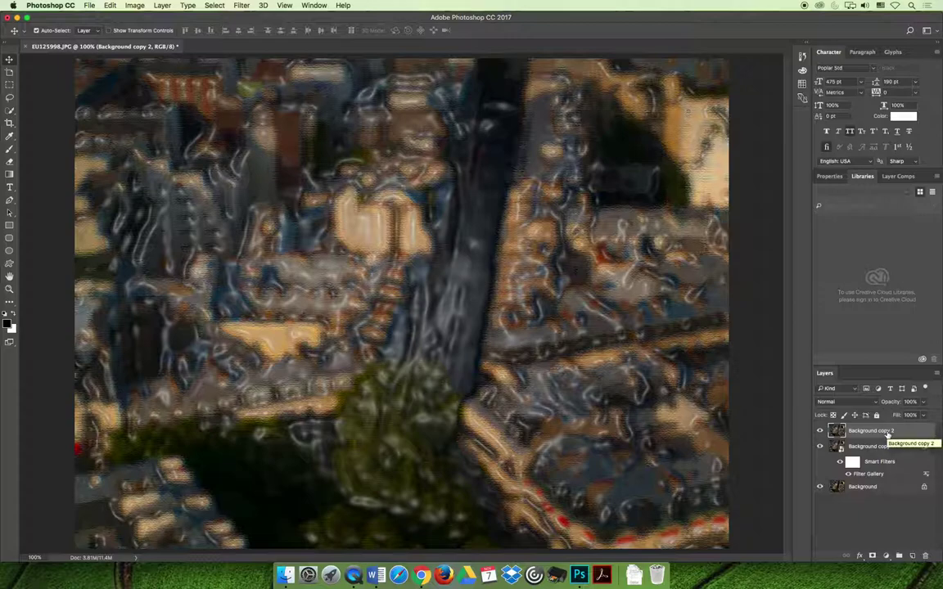
key("Delete")
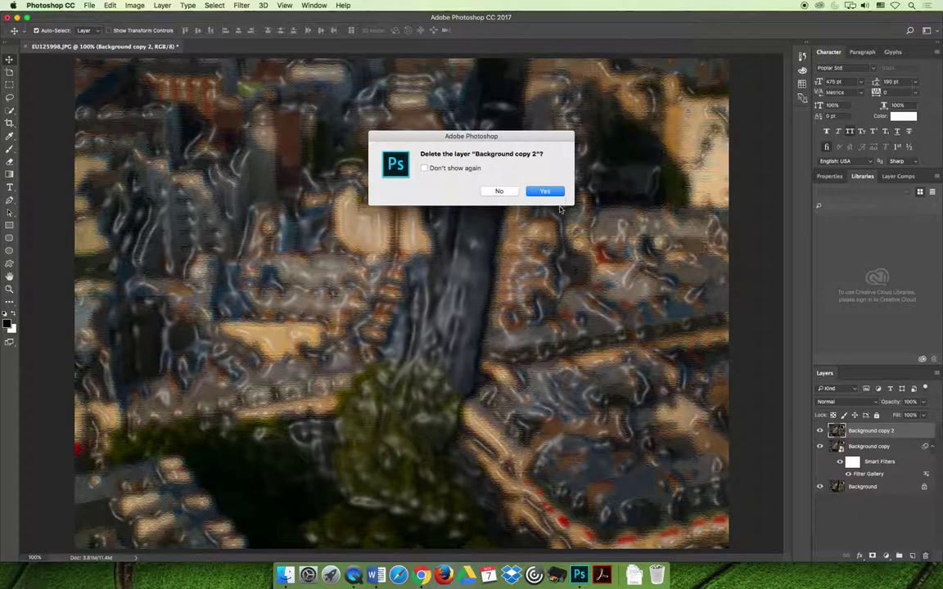
key("Return")
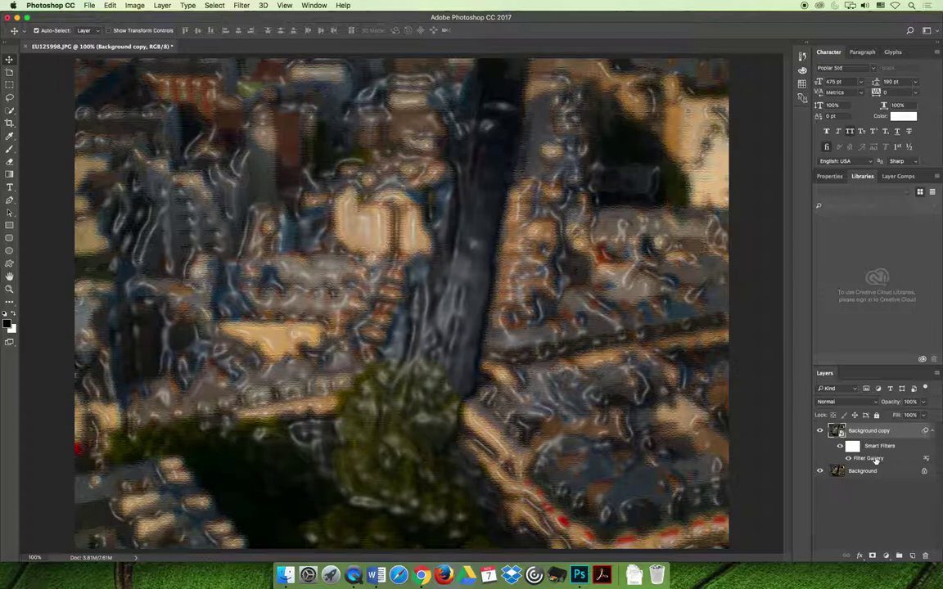
Step: Delete Plastic Wrap from the Filter Gallery smart filter, keeping only Underpainting
double_click(874, 459)
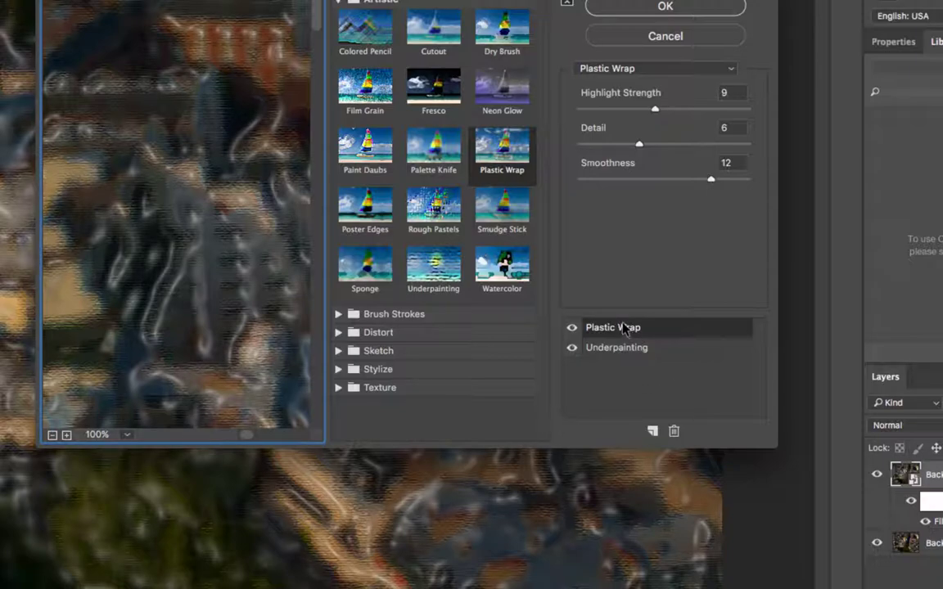
left_click(646, 330)
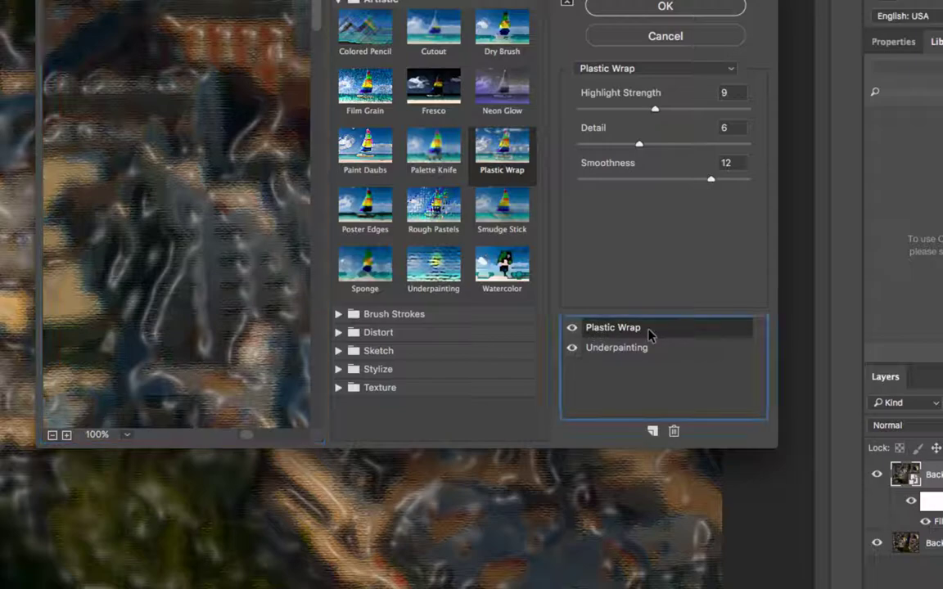
left_click(673, 431)
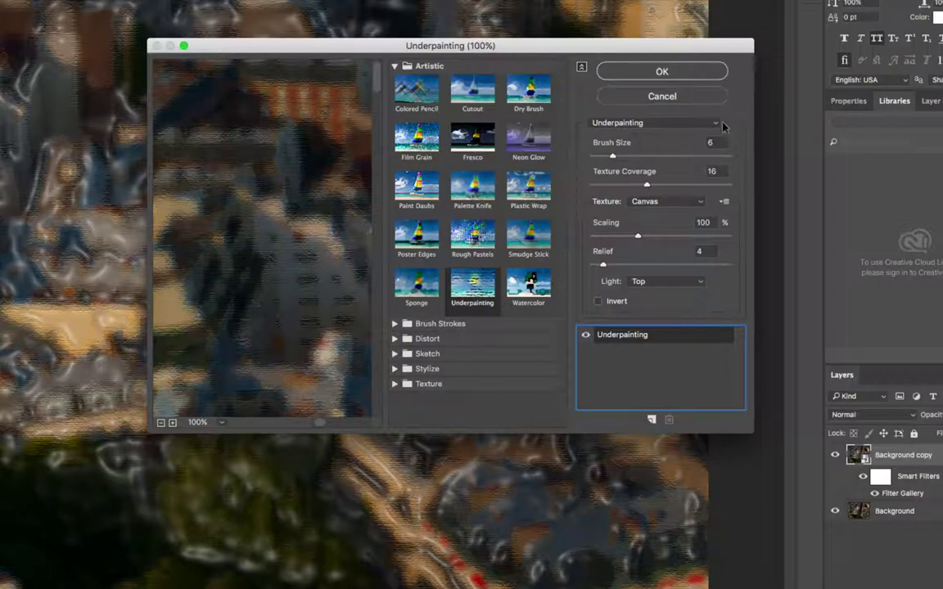
left_click(669, 71)
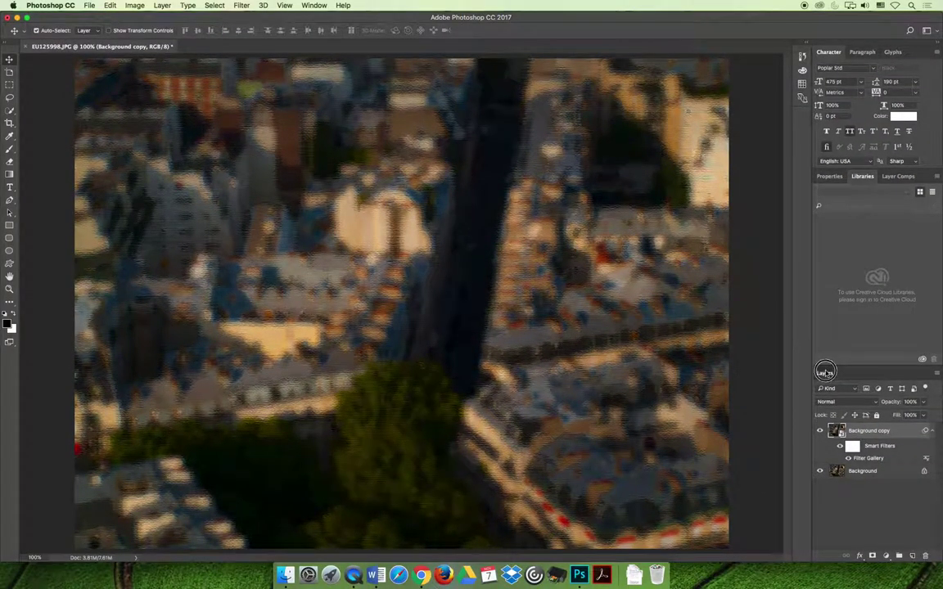
Step: Float and lengthen the Layers panel, select the filter mask, re-dock it, and zoom out
left_click_drag(825, 374, 584, 237)
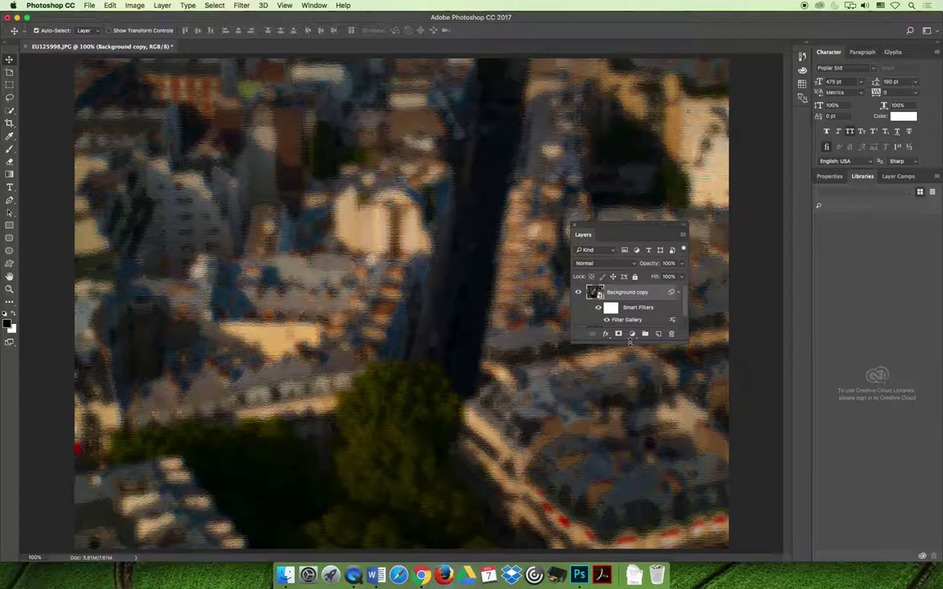
left_click_drag(614, 344, 614, 462)
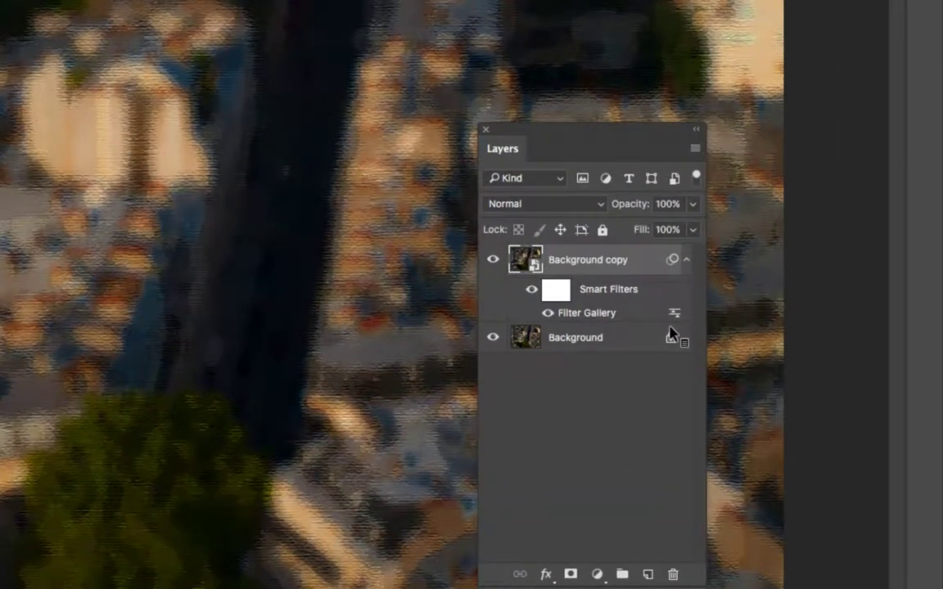
left_click(556, 292)
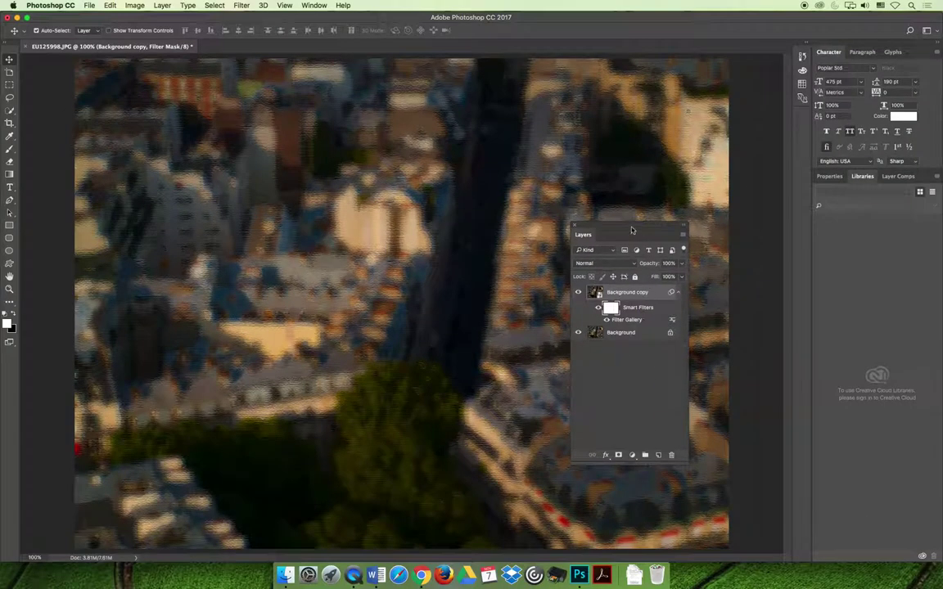
left_click_drag(565, 208, 784, 182)
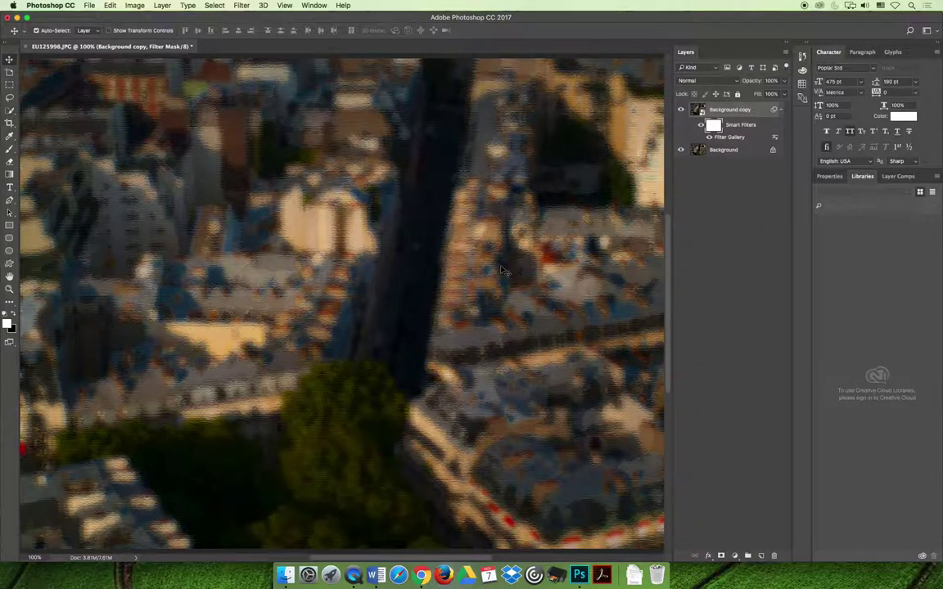
key("super+minus")
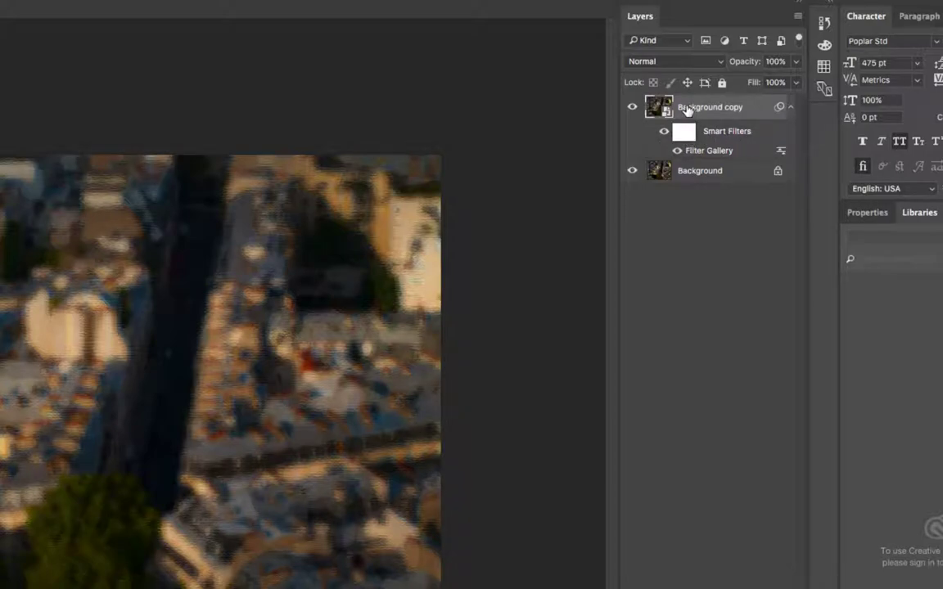
Step: Target the Background copy layer and open Color Range with the selection preview turned off
left_click(737, 110)
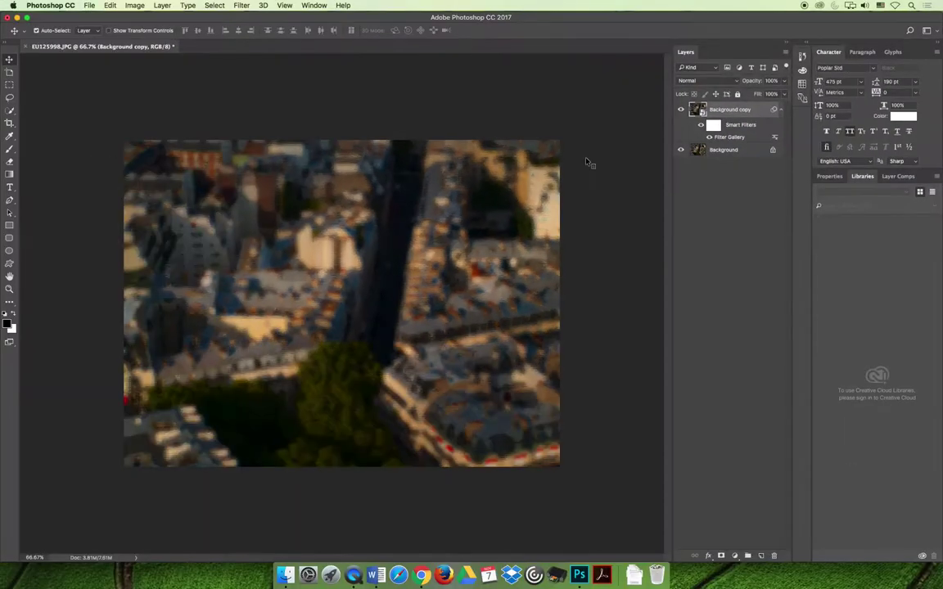
left_click(213, 5)
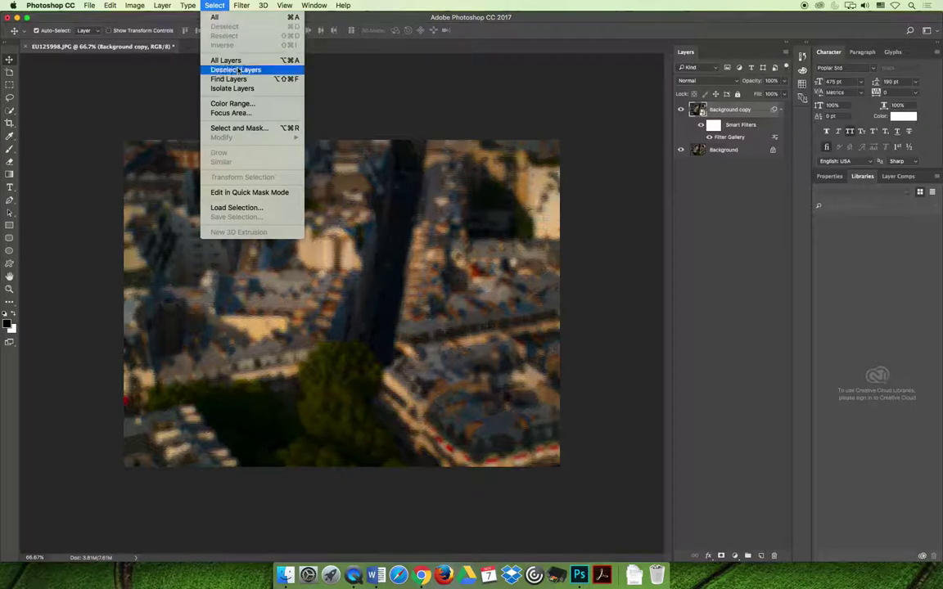
left_click(233, 103)
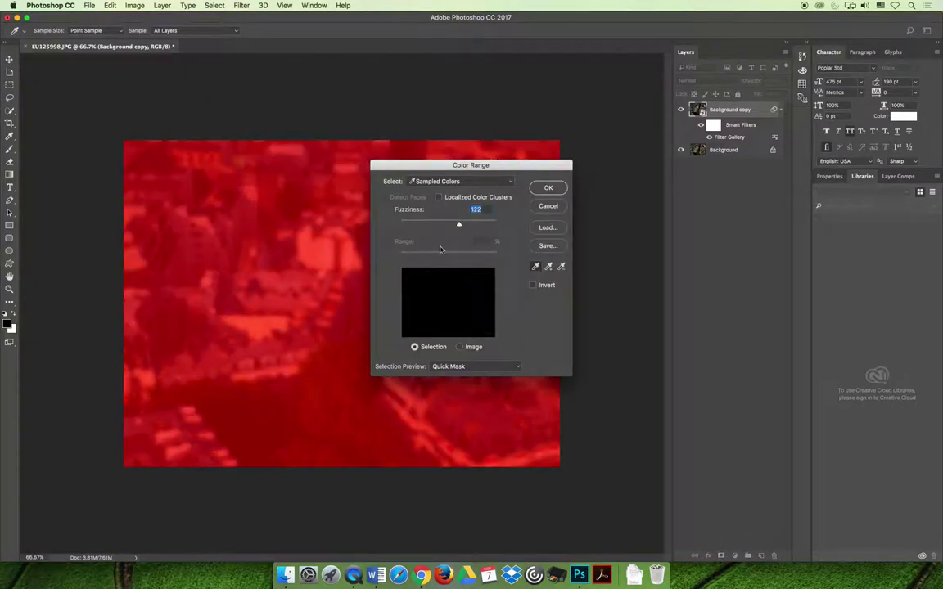
left_click(463, 368)
left_click(442, 326)
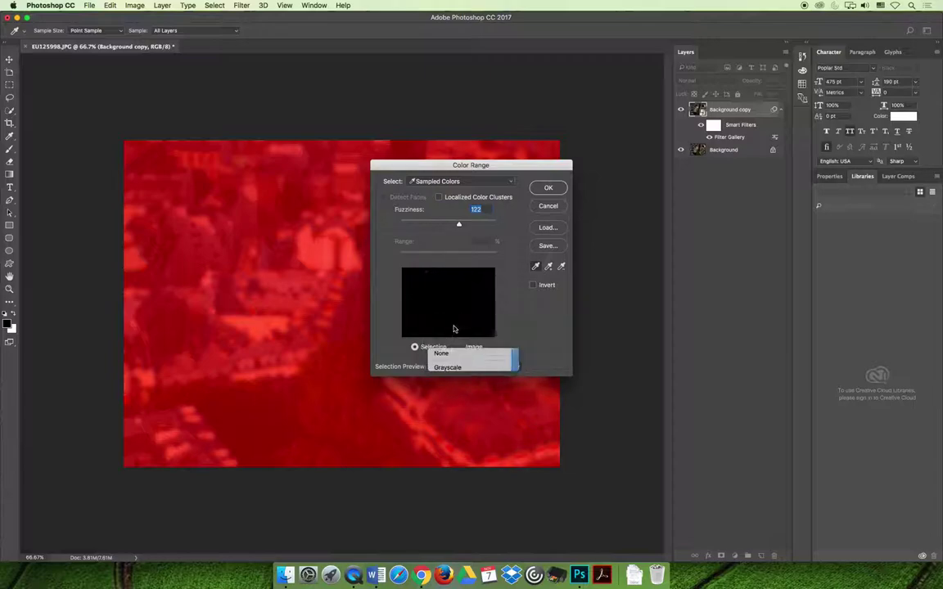
left_click_drag(471, 165, 611, 205)
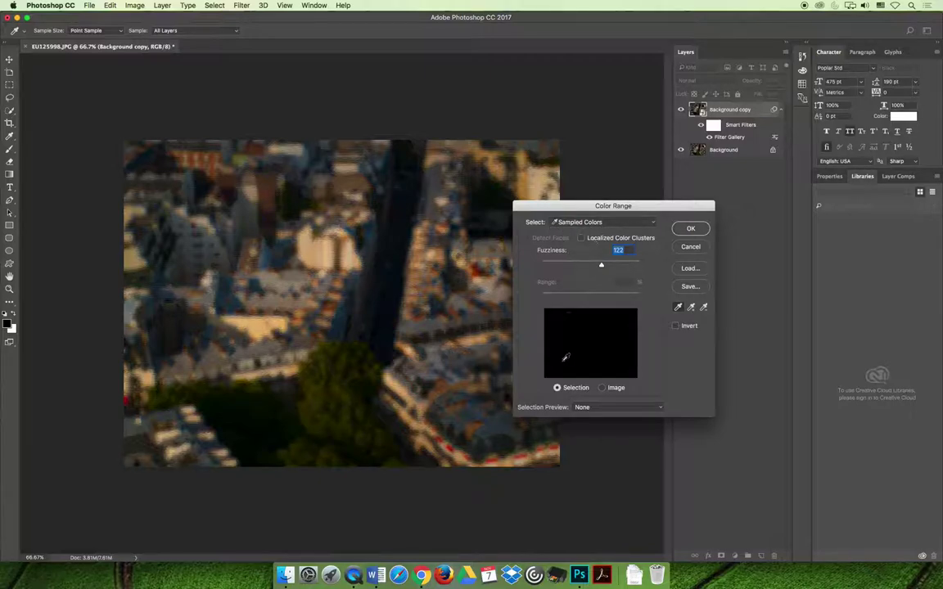
Step: Sample the light sunlit buildings, lower Fuzziness, and accept the Color Range selection
left_click(394, 390)
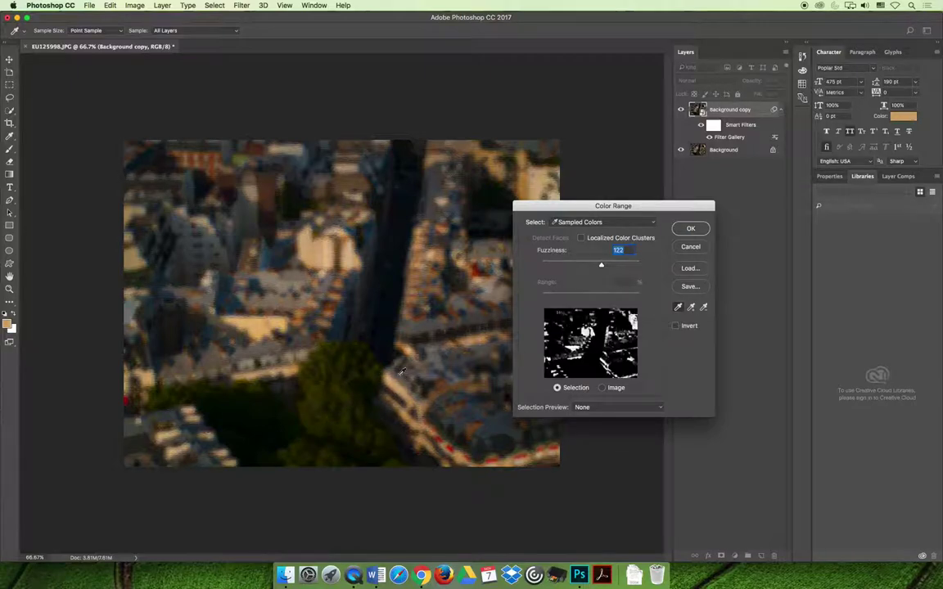
left_click(351, 264)
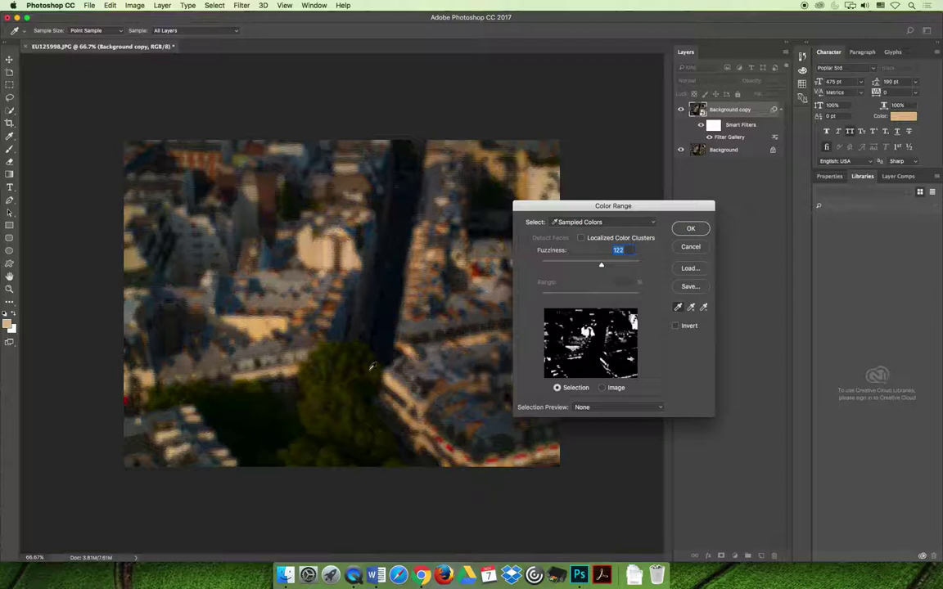
left_click(364, 347)
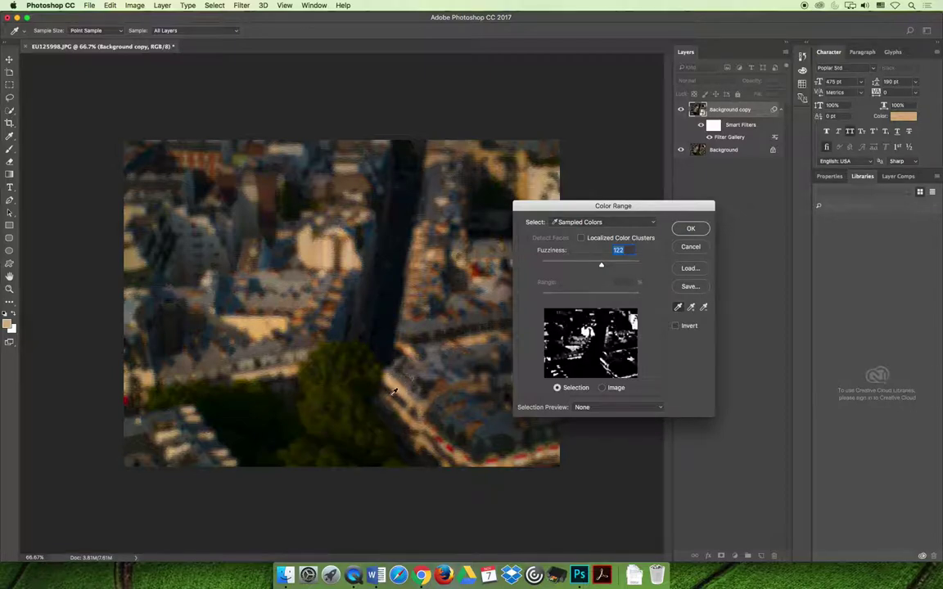
mouse_move(601, 267)
left_mouse_down()
mouse_move(552, 268)
mouse_move(606, 268)
left_mouse_up()
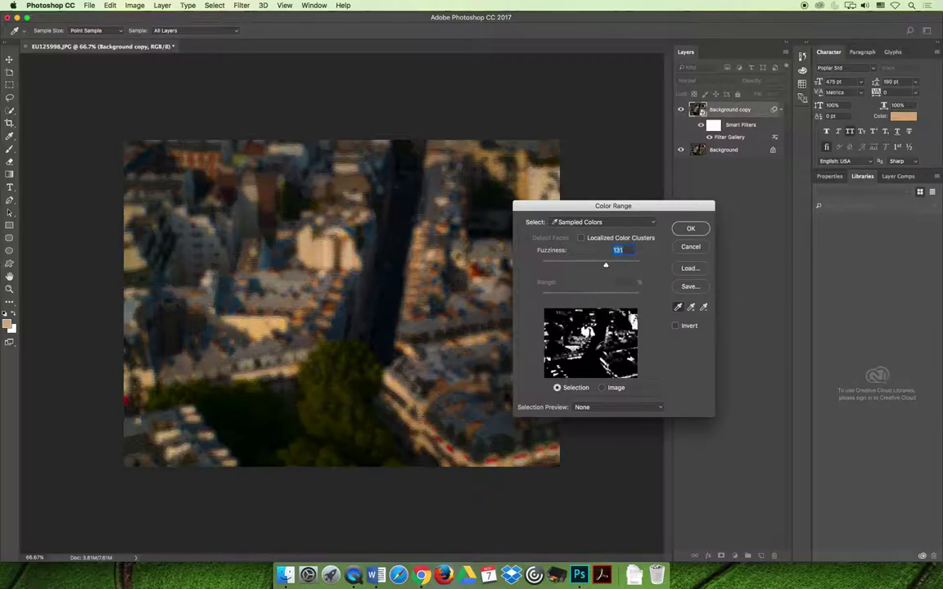
left_click(691, 231)
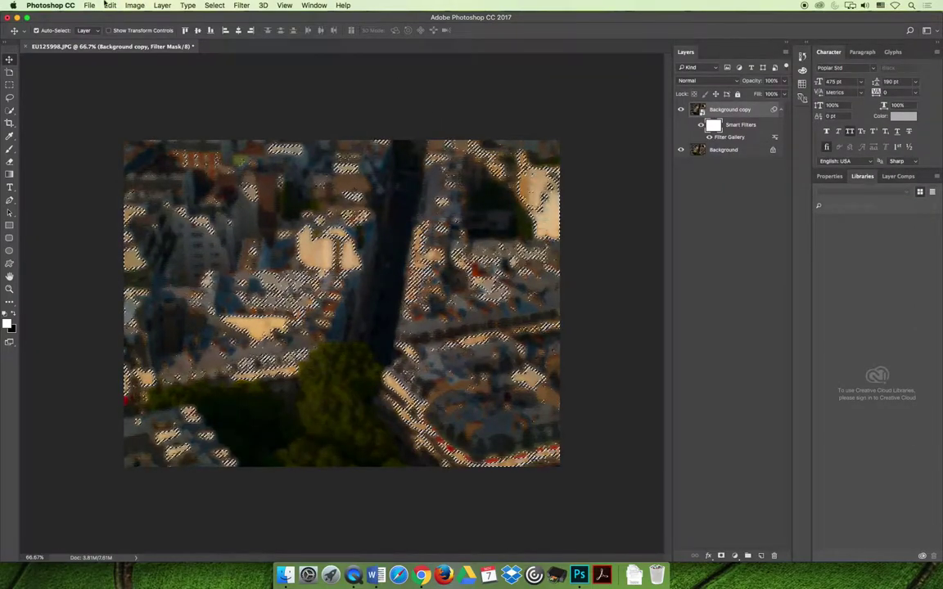
Step: Fill the selected areas of the filter mask with Black, then deselect
left_click(110, 5)
left_click(152, 163)
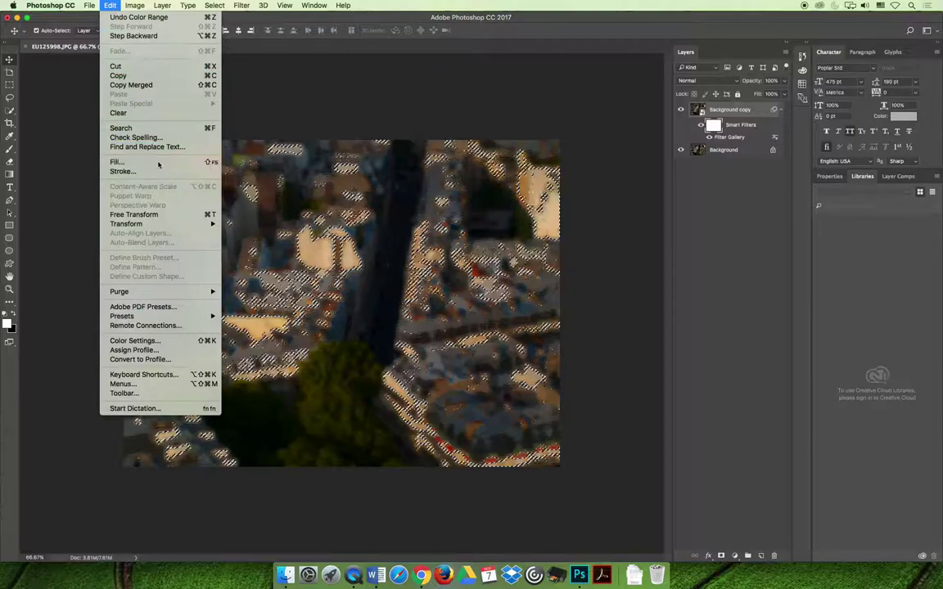
left_click(474, 231)
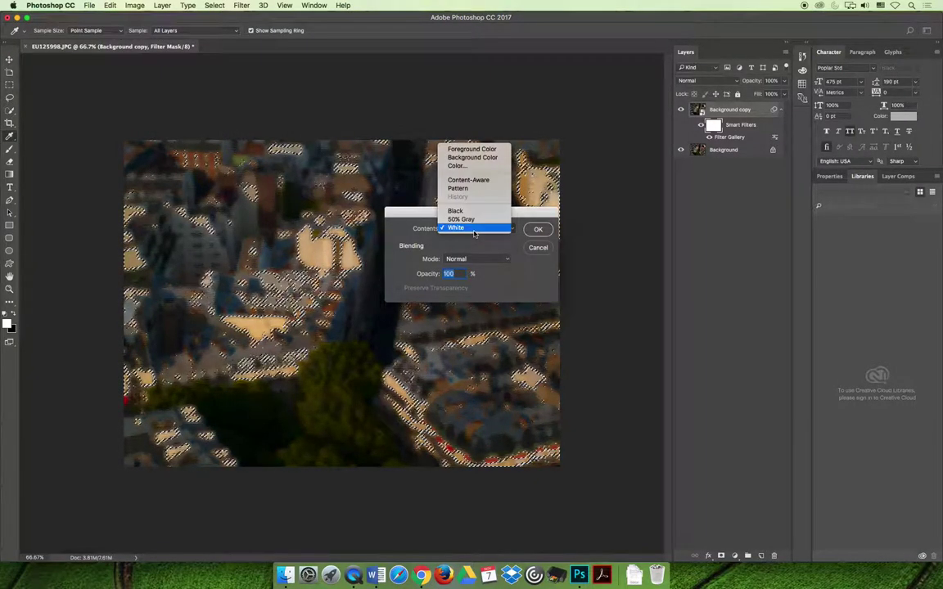
left_click(476, 211)
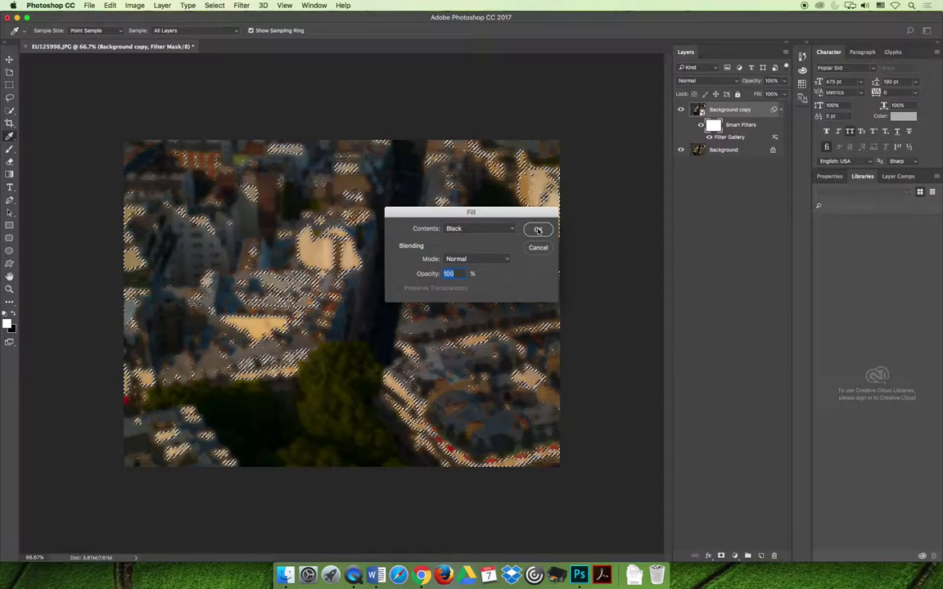
left_click(537, 230)
key("v")
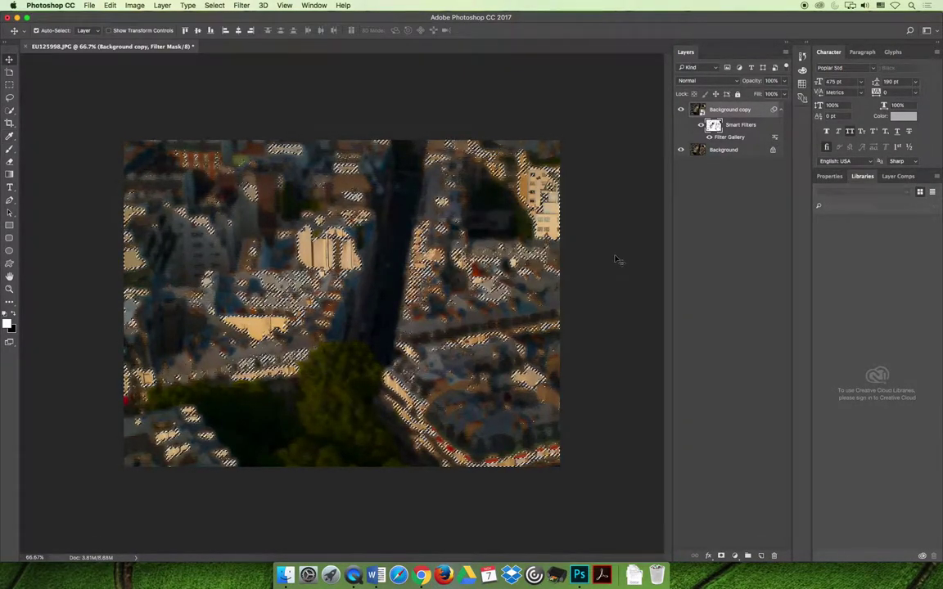
key("super+d")
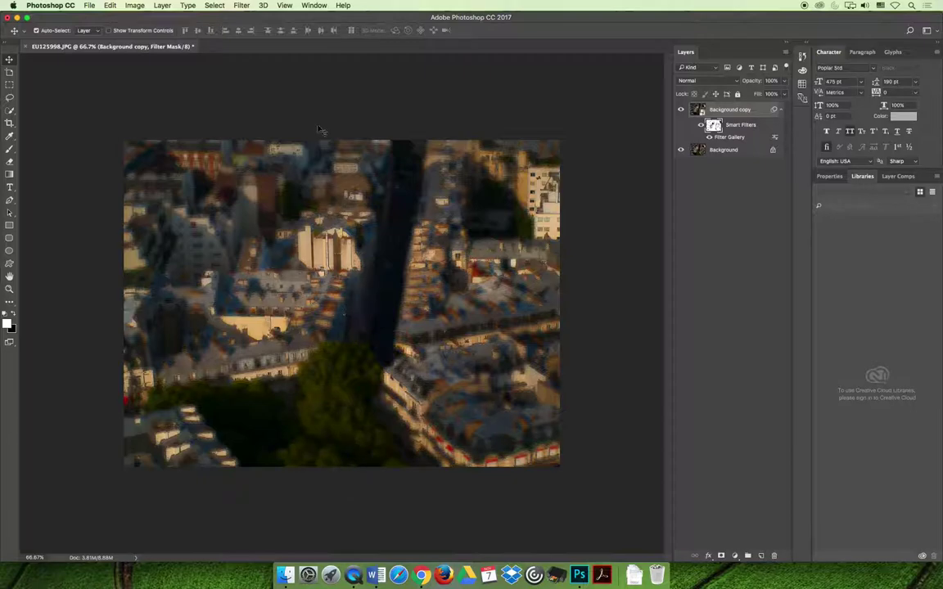
Step: Select the dark green trees via Color Range on the layer image with lowered Fuzziness
left_click(215, 4)
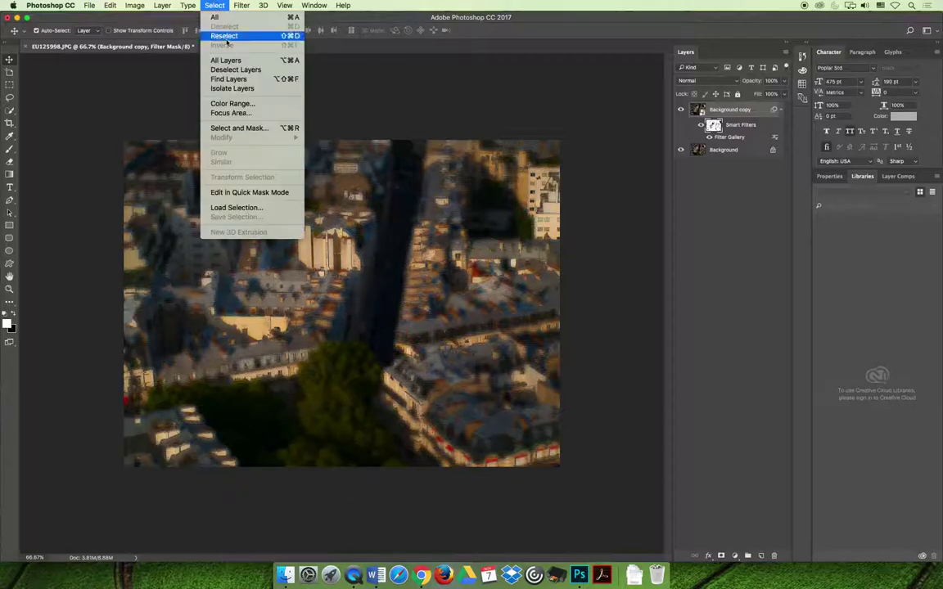
left_click(214, 5)
left_click(695, 109)
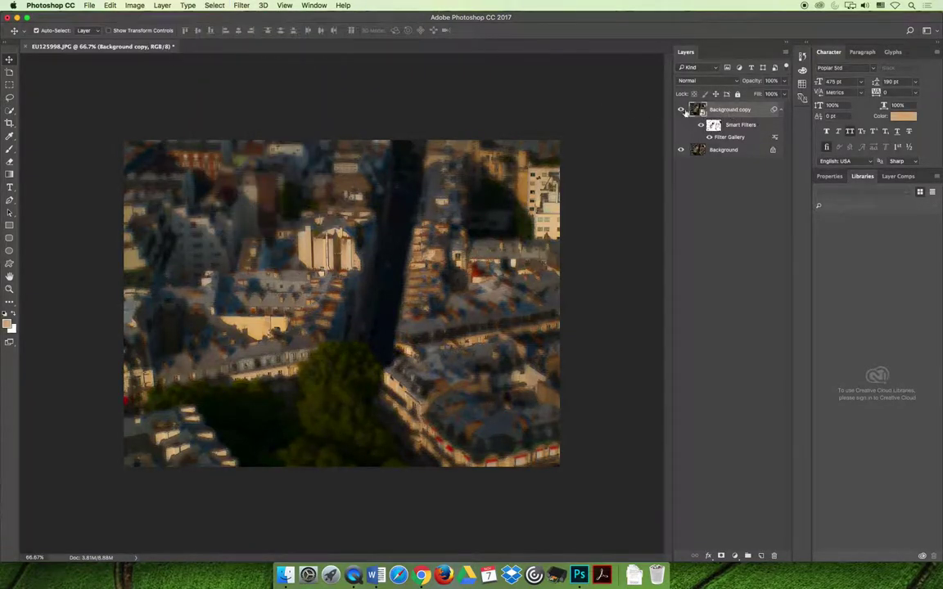
left_click(215, 5)
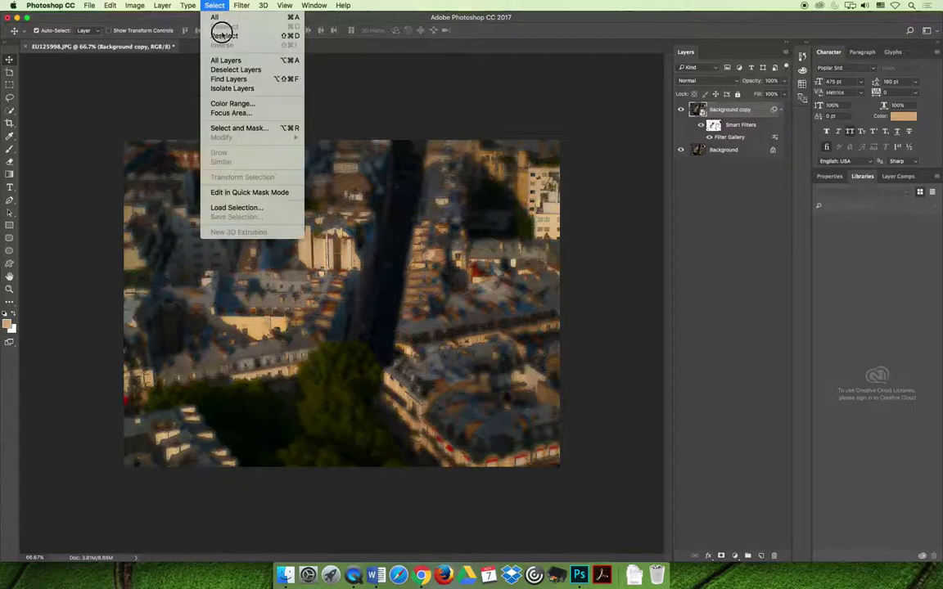
left_click(230, 101)
left_click(339, 394)
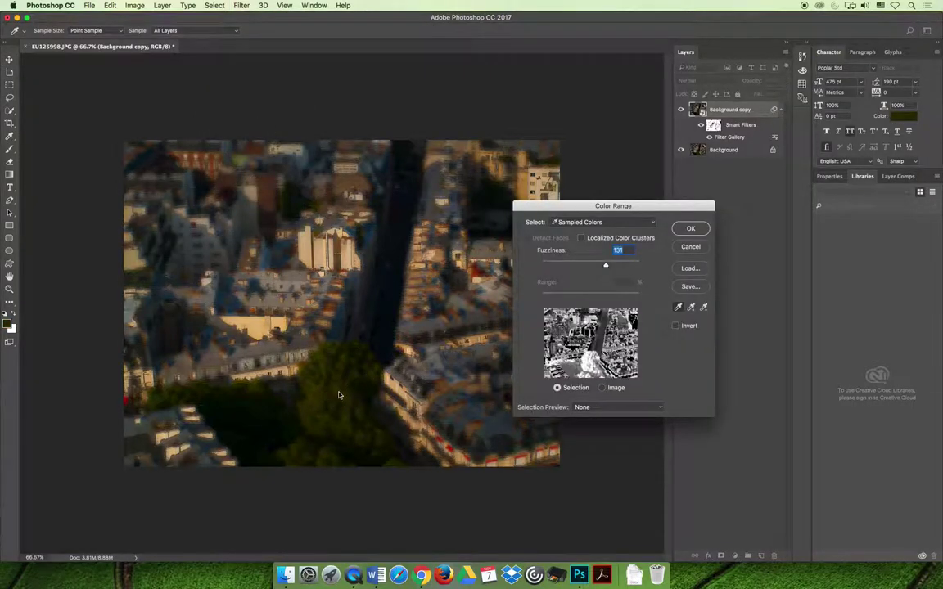
left_click_drag(605, 264, 580, 269)
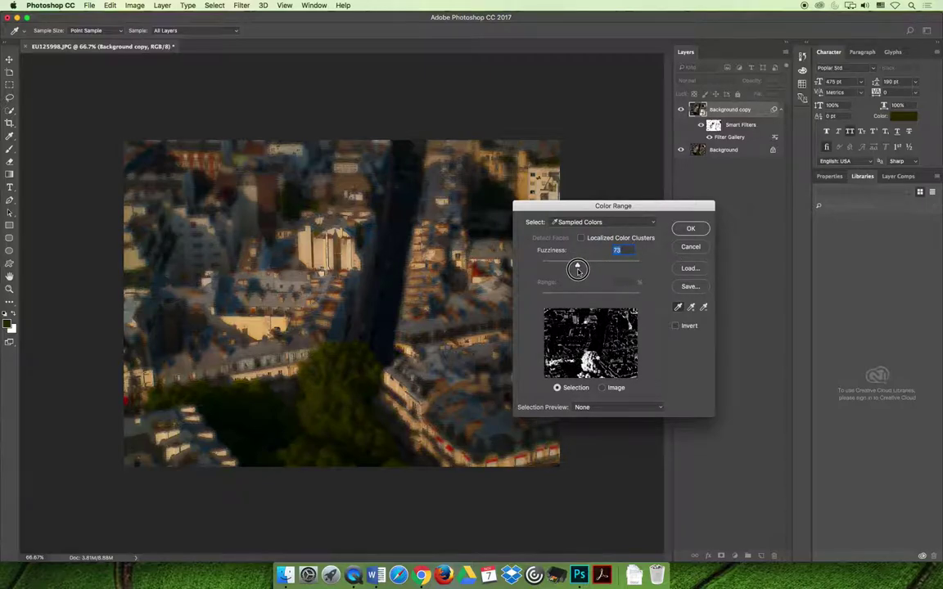
left_click(689, 229)
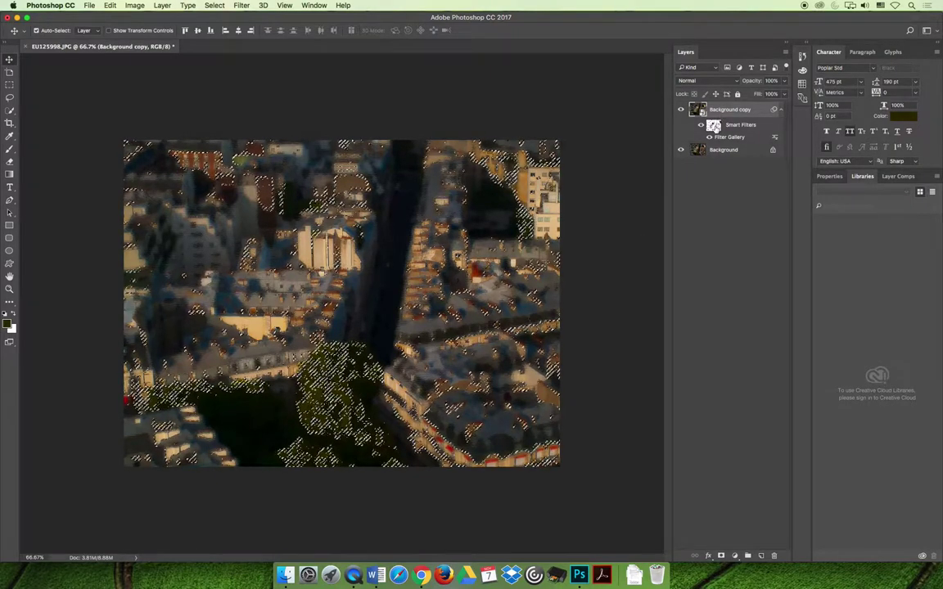
Step: Fill the tree selection on the smart filter mask with black and deselect
left_click(713, 124)
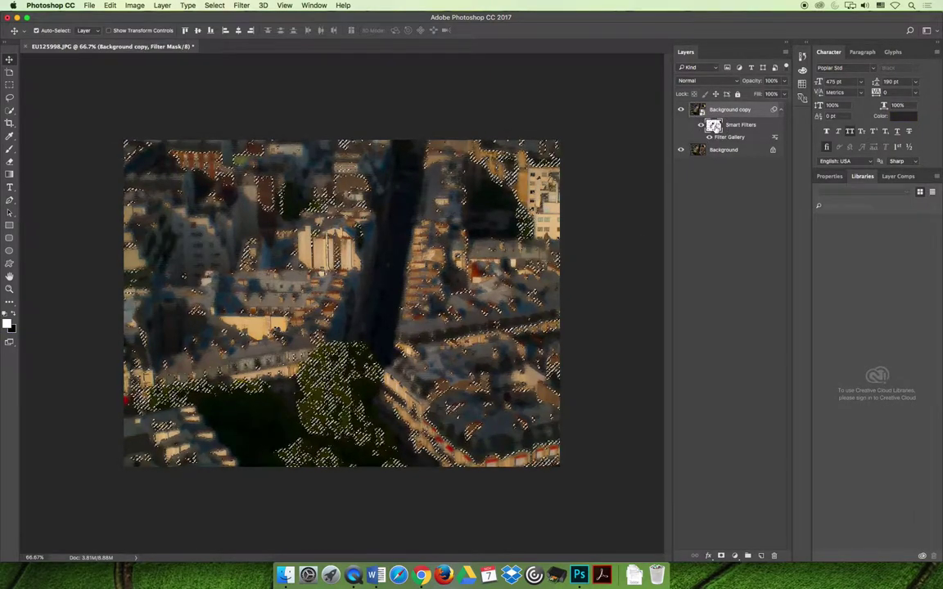
left_click(105, 6)
left_click(148, 159)
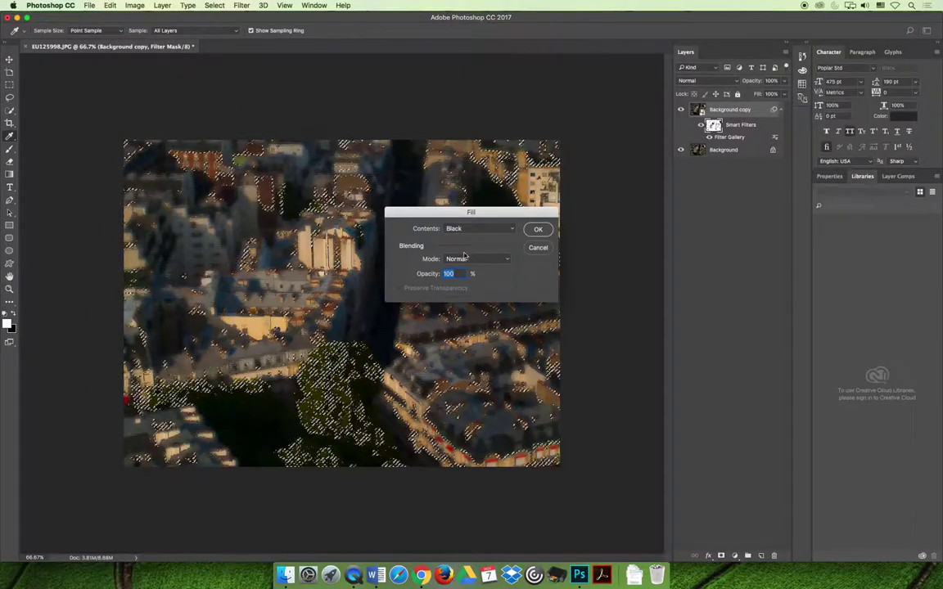
key("Return")
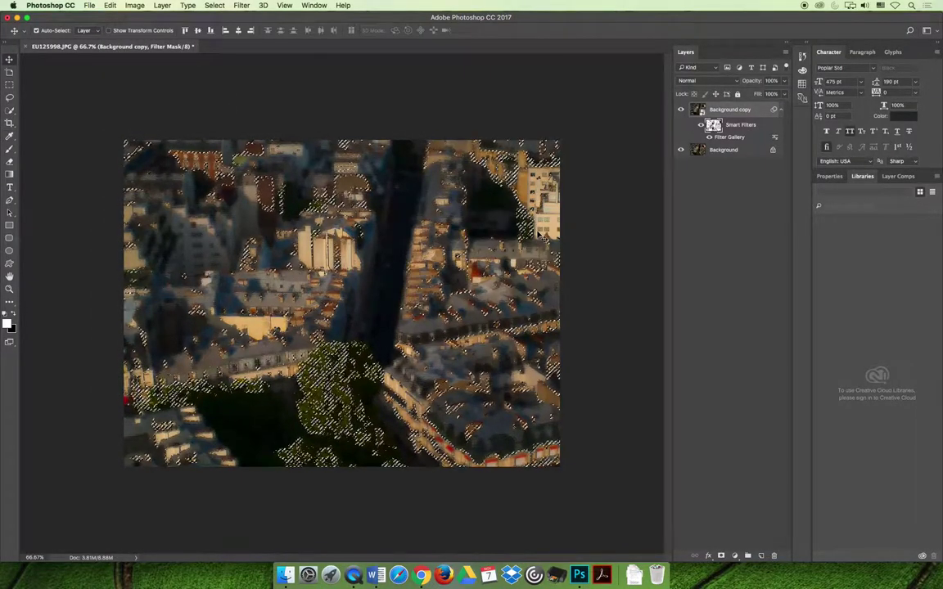
key("super+d")
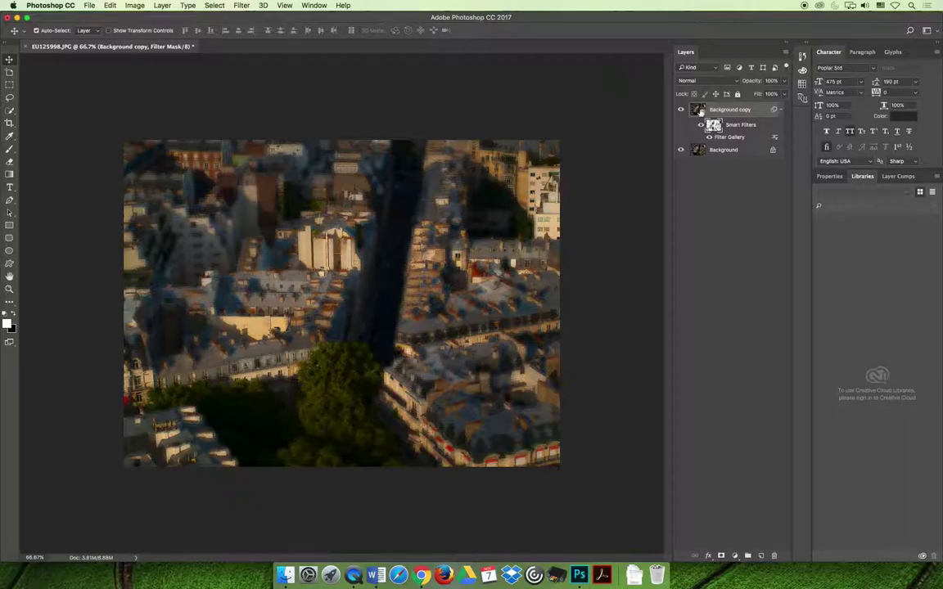
left_click(701, 128)
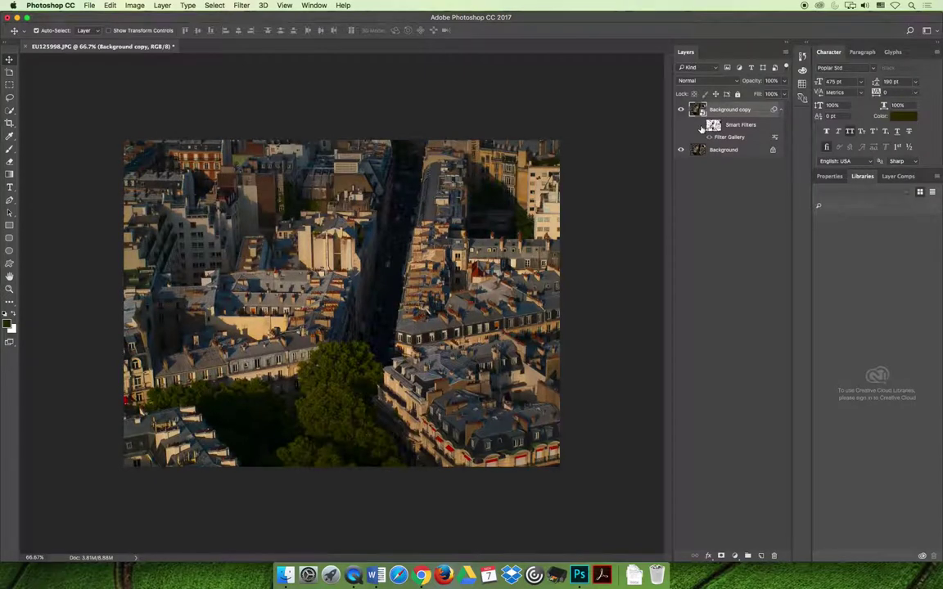
left_click(700, 127)
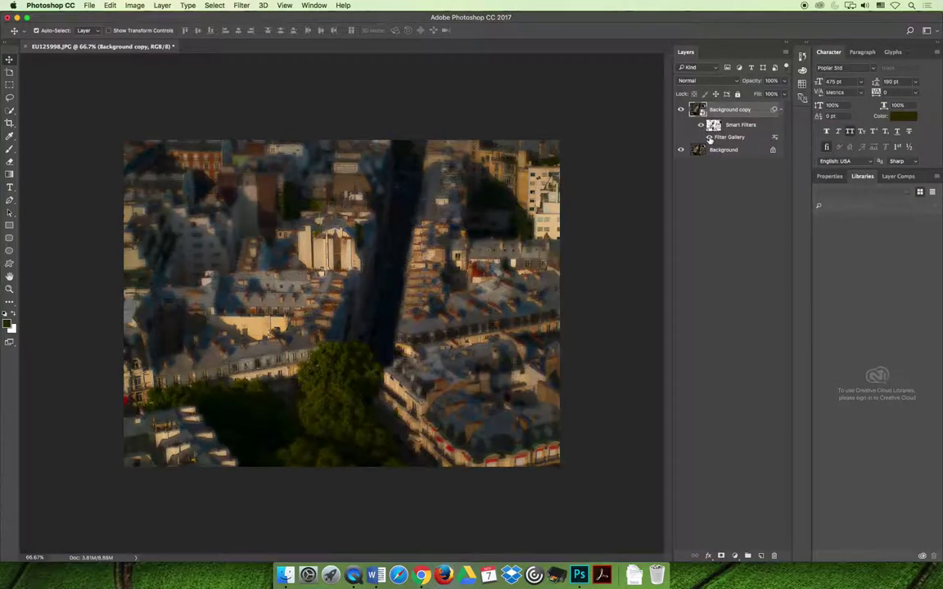
right_click(719, 127)
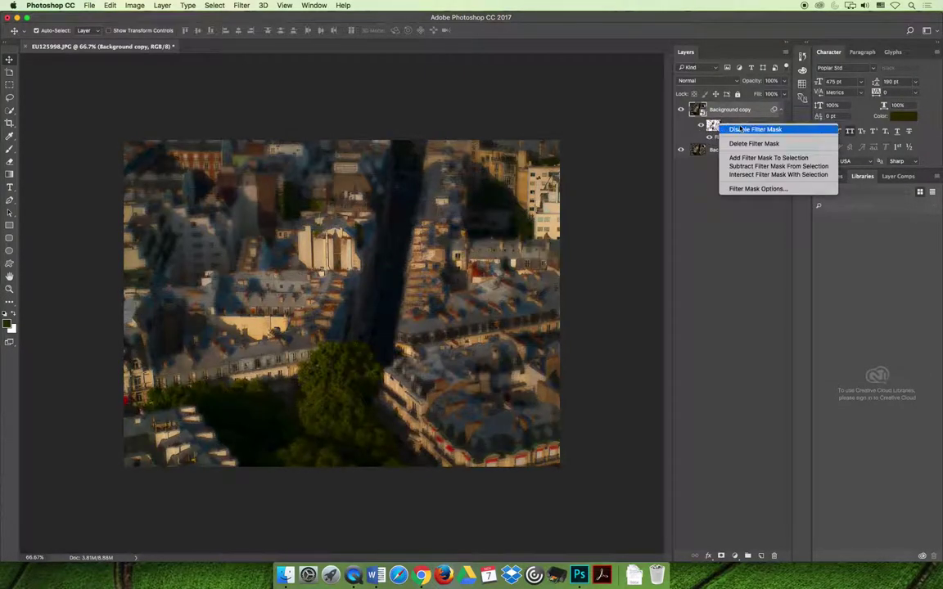
left_click(735, 129)
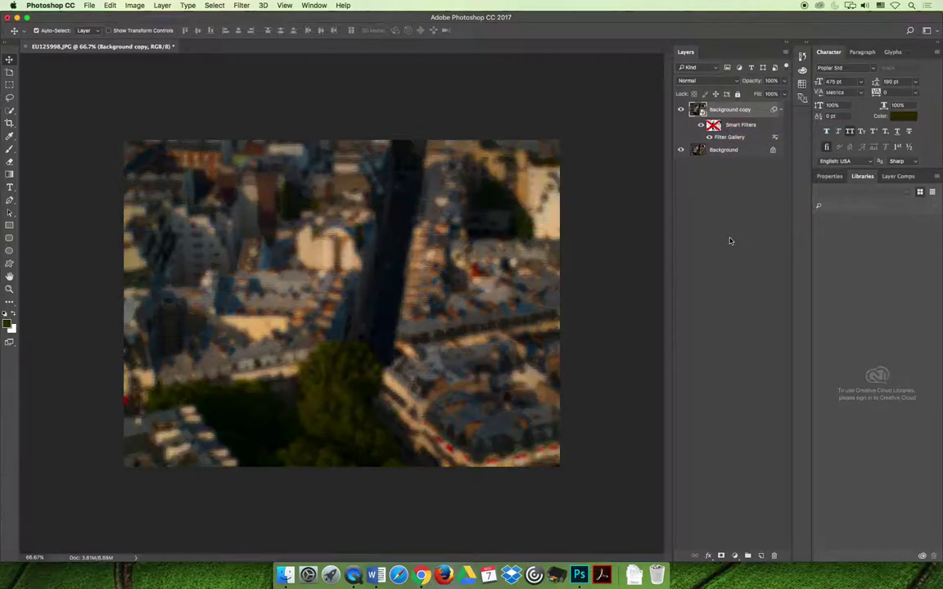
right_click(713, 125)
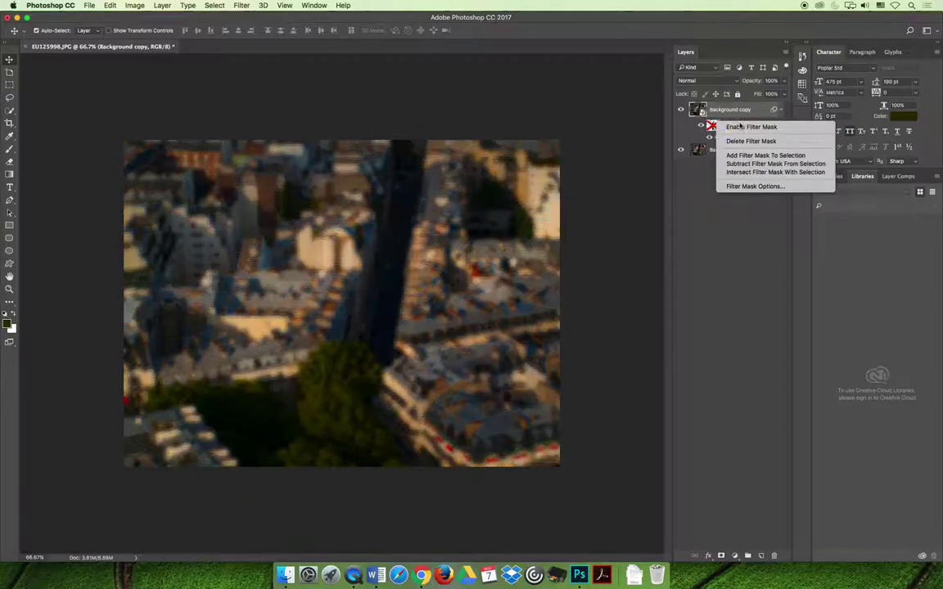
left_click(746, 128)
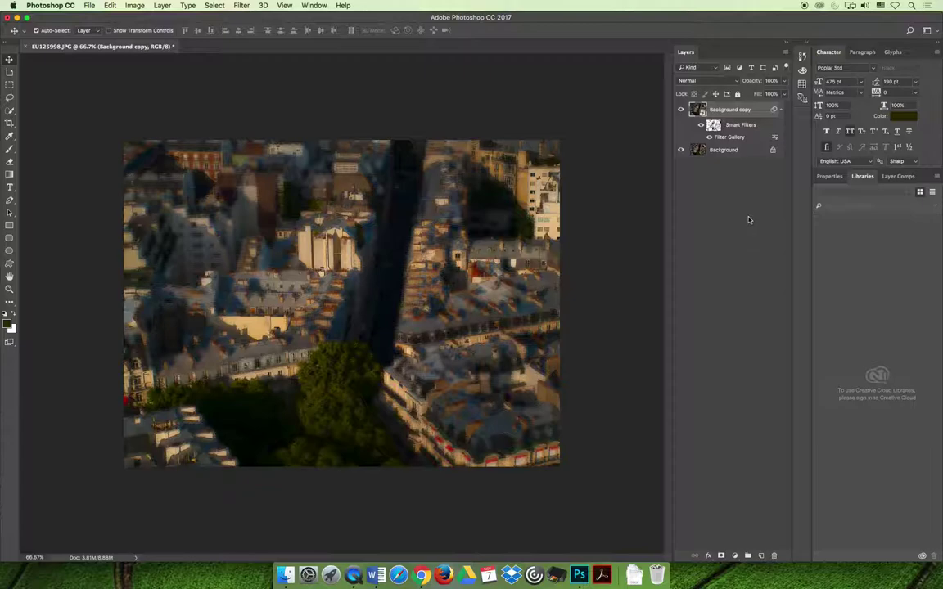